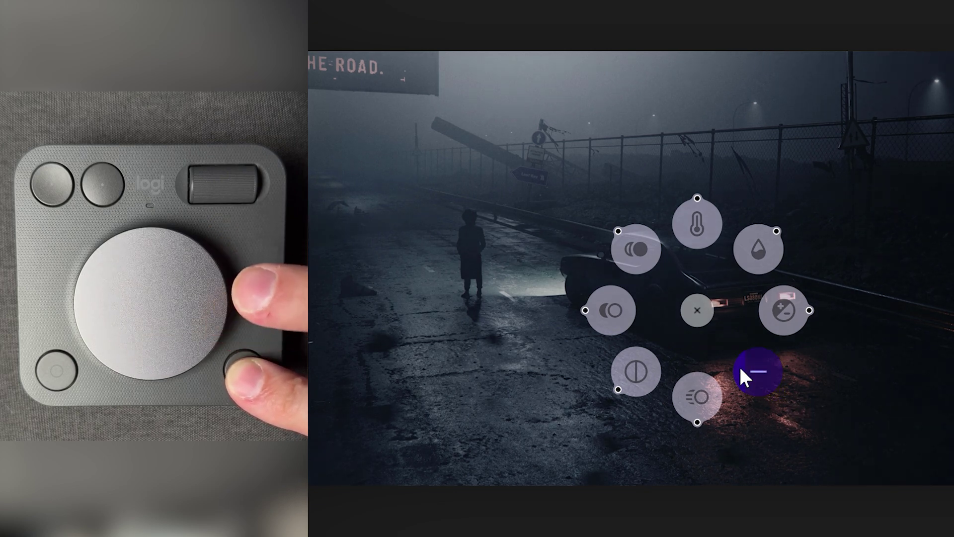
# Empty the Actions Ring's Highlights slot and bypass Lumetri Color on the street shot.
pyautogui.click(706, 387)
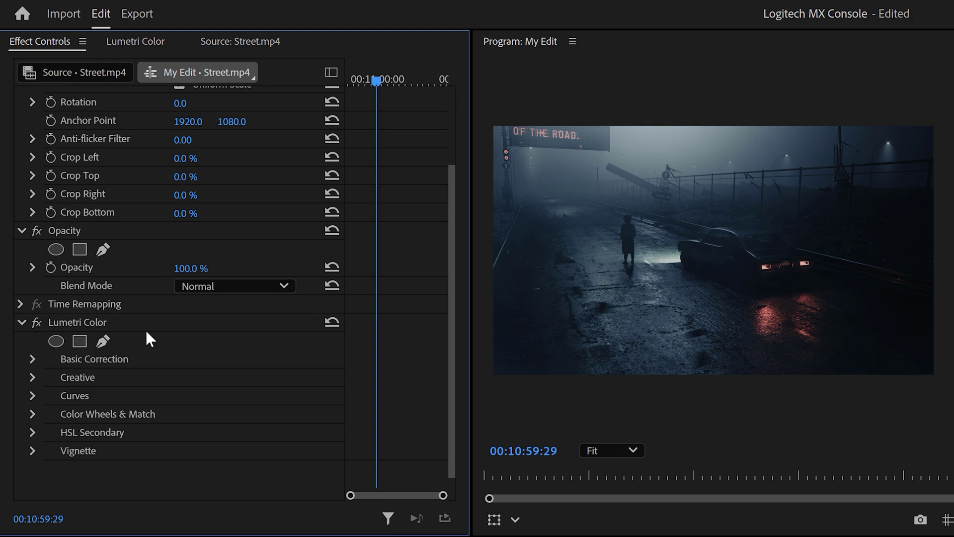
pyautogui.click(35, 322)
pyautogui.click(35, 322)
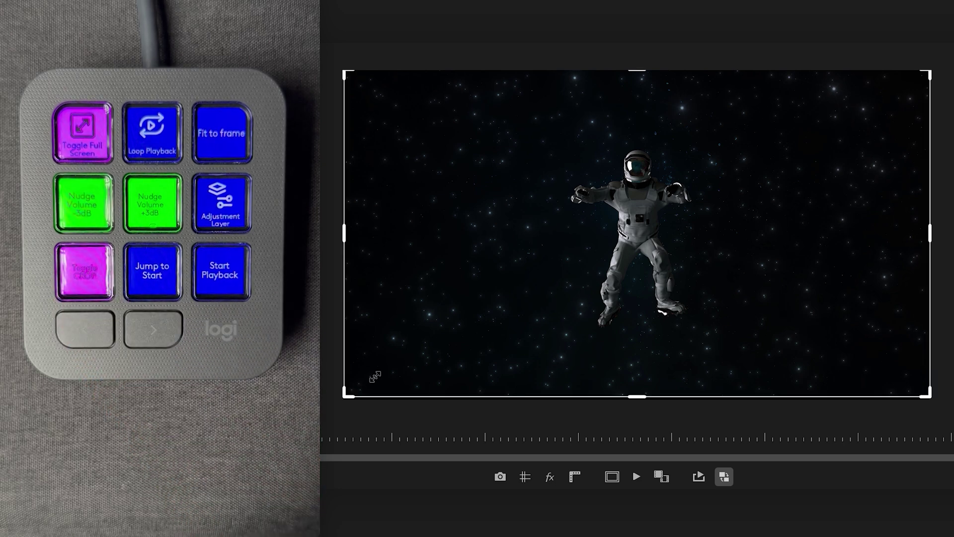
# Crop the astronaut shot to a narrow vertical frame, exit cropping, and play it.
pyautogui.moveTo(343, 399); pyautogui.dragTo(551, 348)
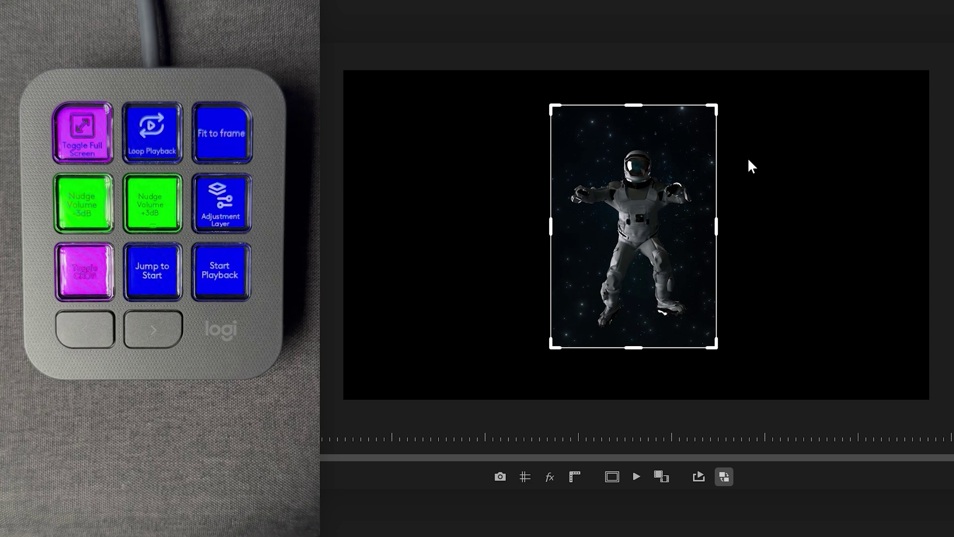
pyautogui.press('Escape')
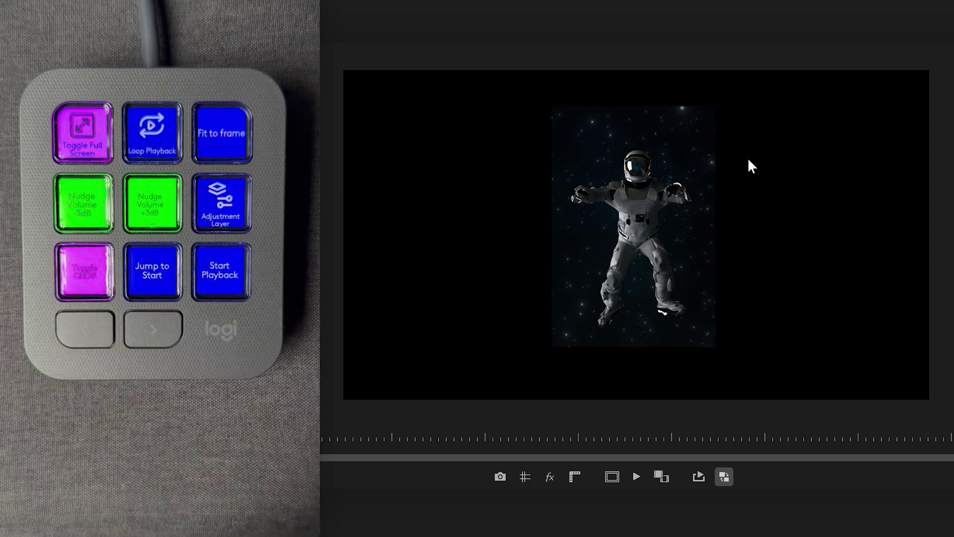
pyautogui.press('space')
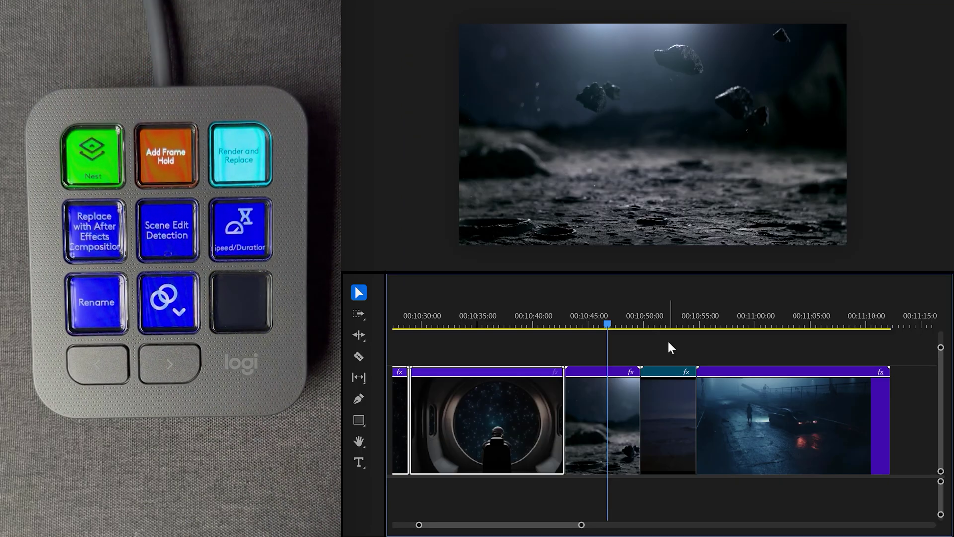
# Select the moon-surface clip and move the playhead along to the beach shot.
pyautogui.click(609, 400)
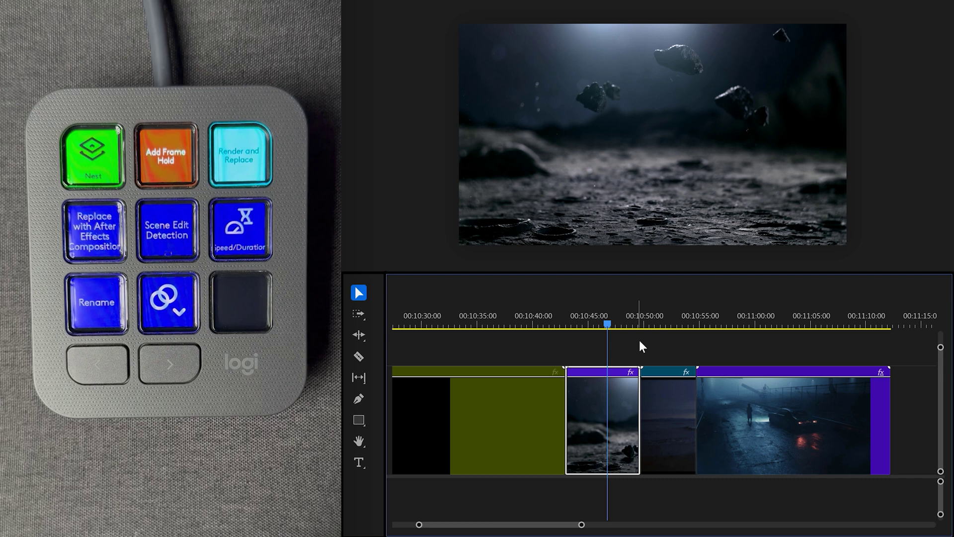
pyautogui.moveTo(607, 325); pyautogui.dragTo(660, 320)
pyautogui.click(675, 384)
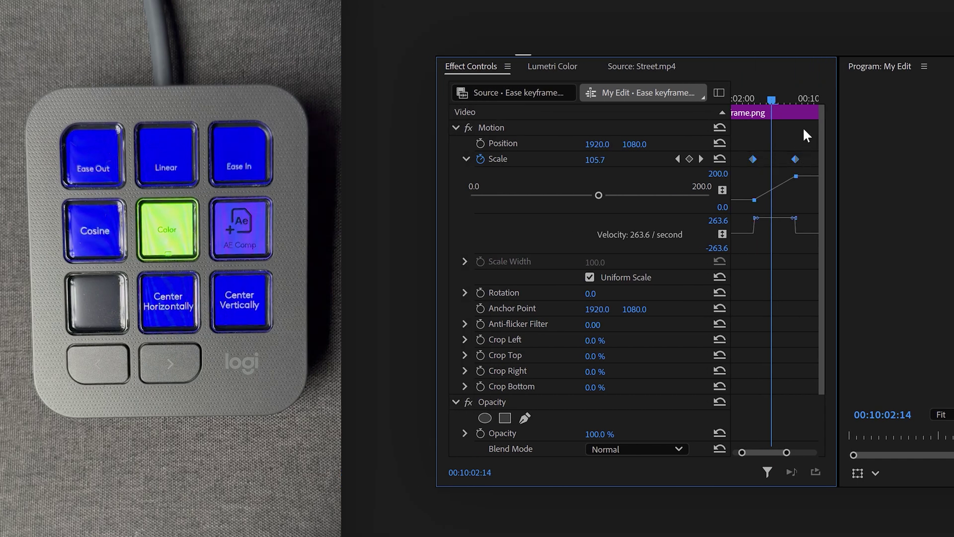
pyautogui.hotkey('ctrl', 'shift', 'F9')
pyautogui.hotkey('shift', 'F9')
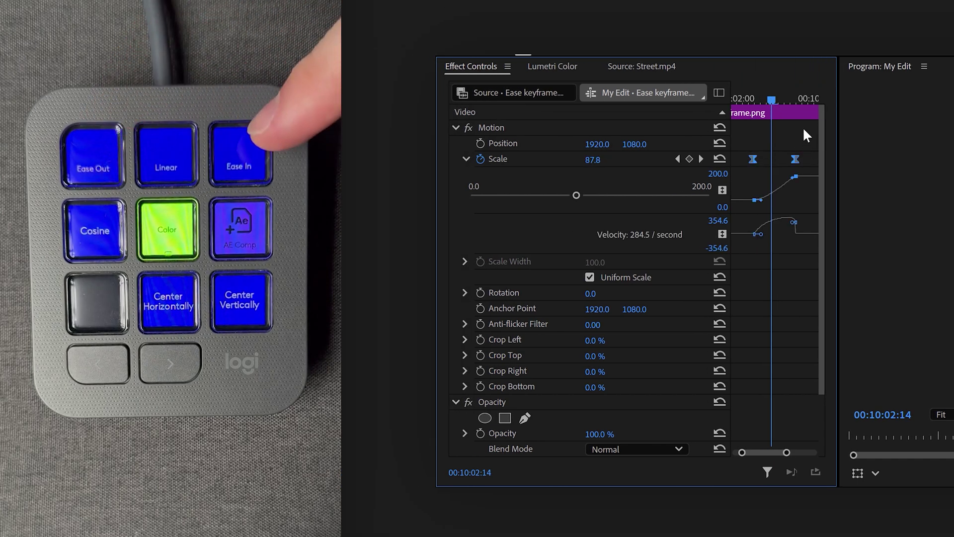
pyautogui.hotkey('shift', 'F9')
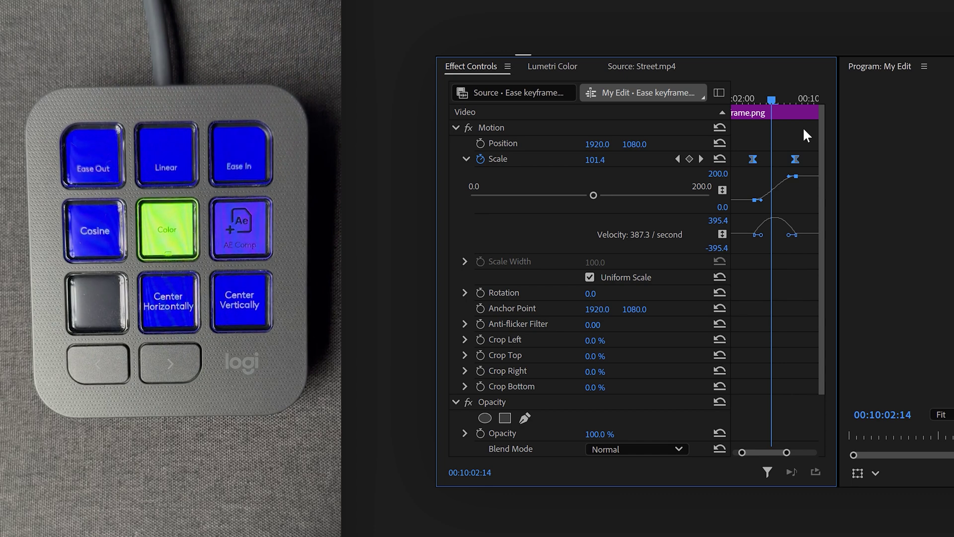
pyautogui.hotkey('ctrl', 'alt', 'l')
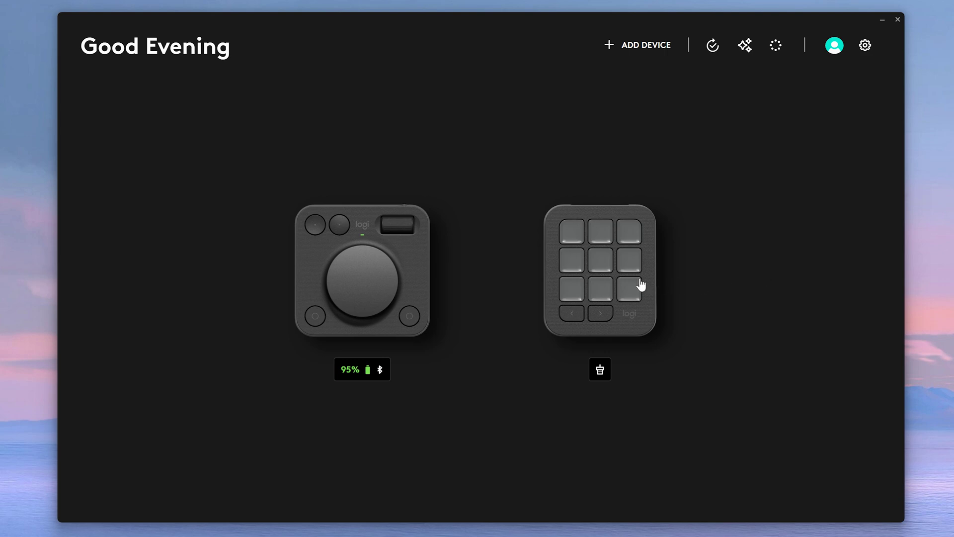
# Open the MX Creative Keypad's key customization on its Premiere Pro profile.
pyautogui.click(616, 281)
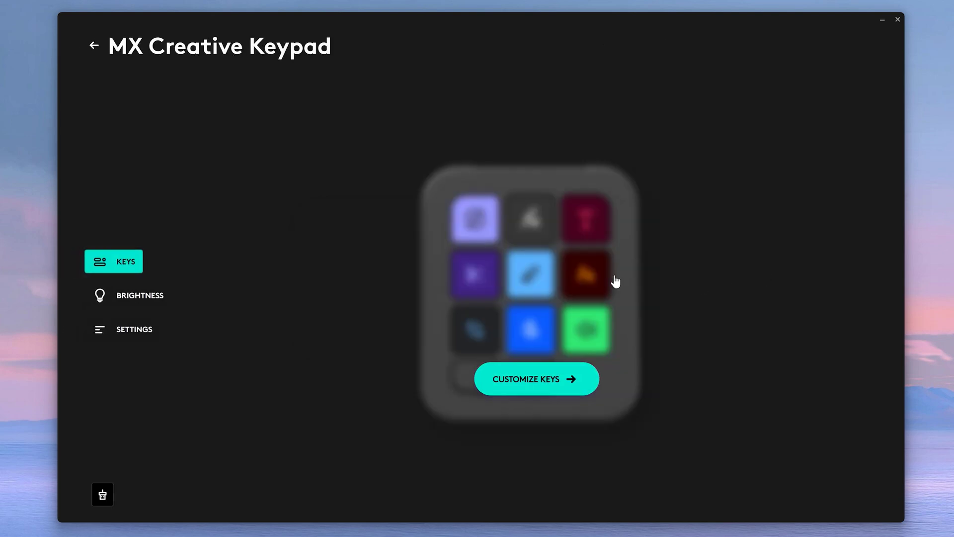
pyautogui.click(558, 378)
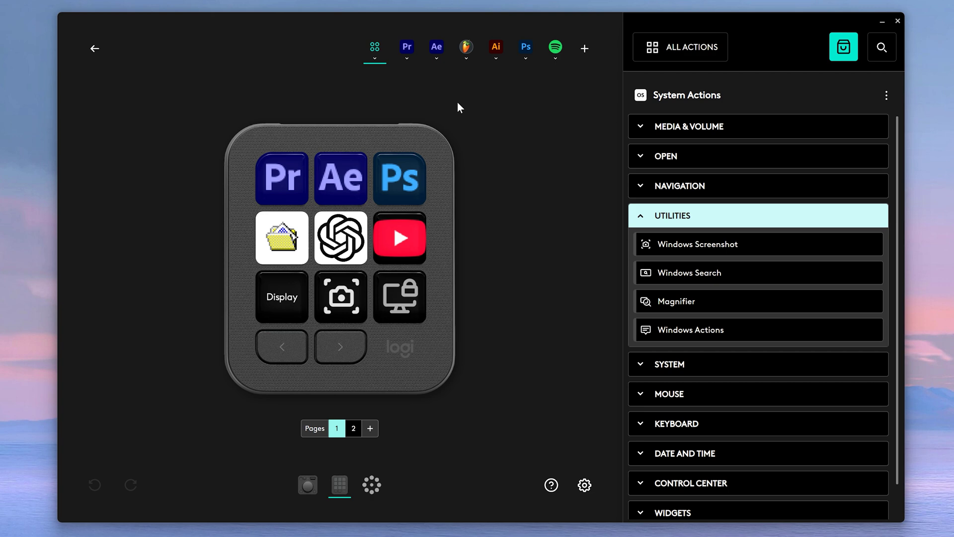
pyautogui.click(404, 51)
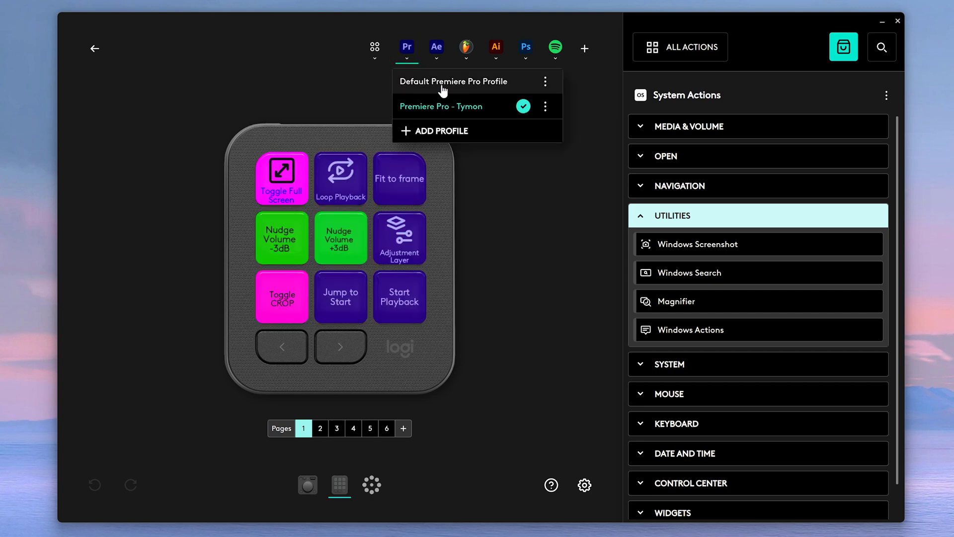
pyautogui.click(470, 113)
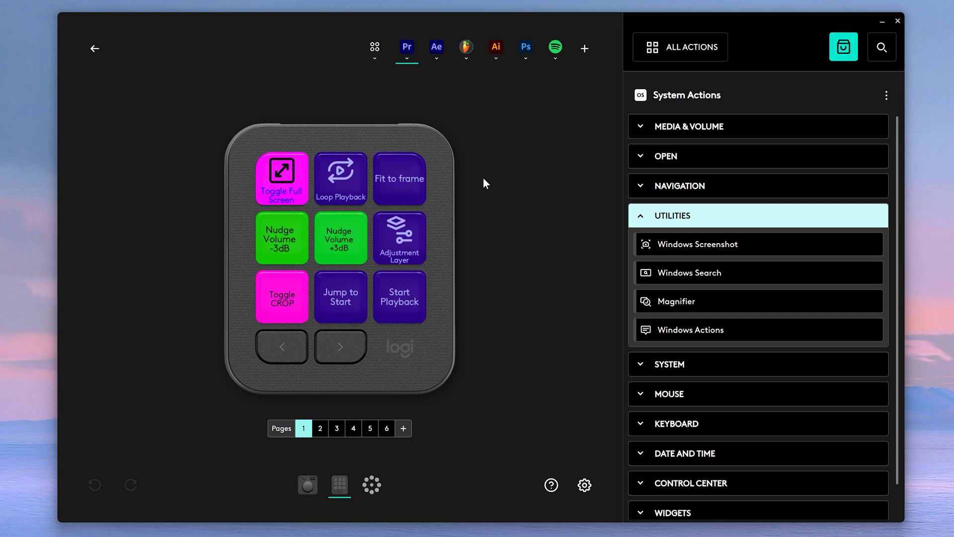
# Page forward to page 5 of keys and collapse the Utilities action group.
pyautogui.click(359, 356)
pyautogui.click(359, 355)
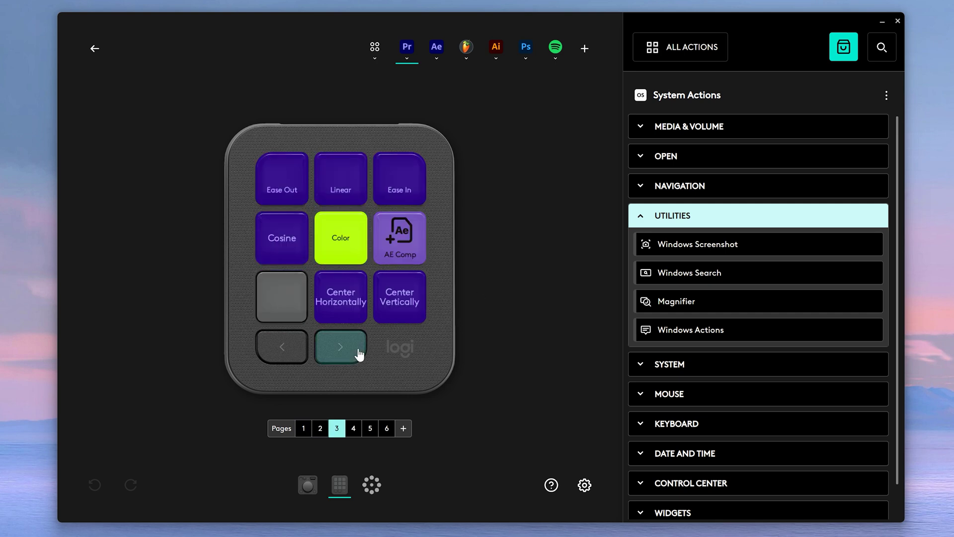
pyautogui.click(359, 355)
pyautogui.click(359, 355)
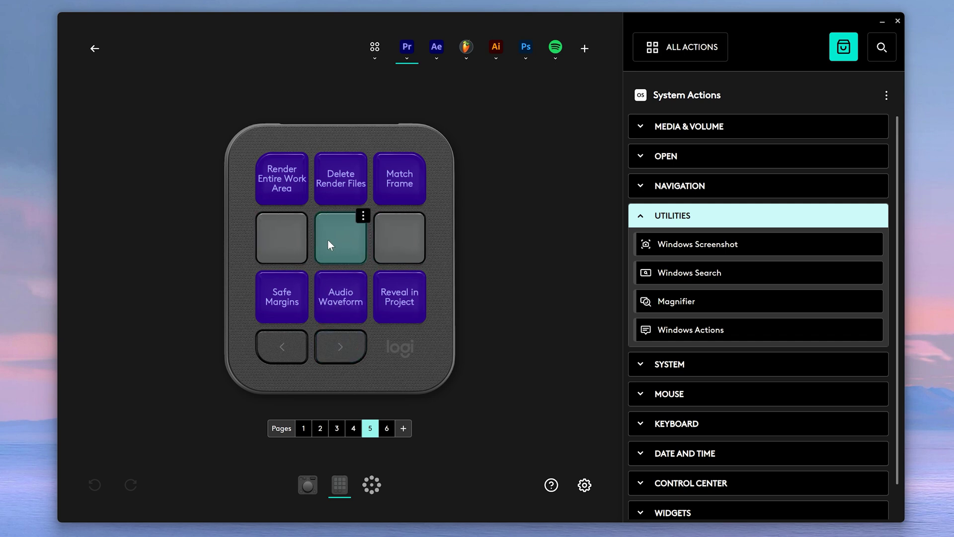
pyautogui.click(181, 237)
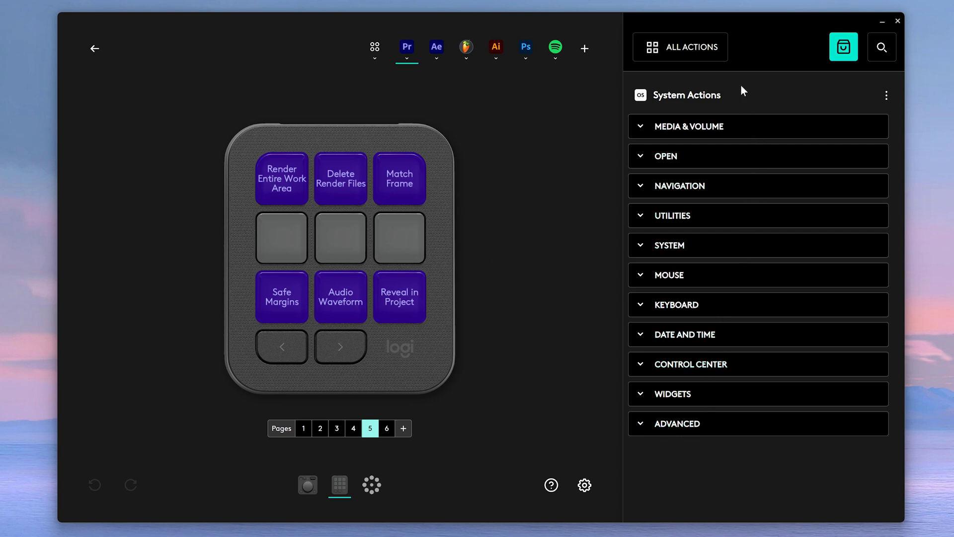
# Drag Zoom Monitor In, Out and To Fit from the Premiere Pro plugin onto page 5's middle keys.
pyautogui.click(707, 57)
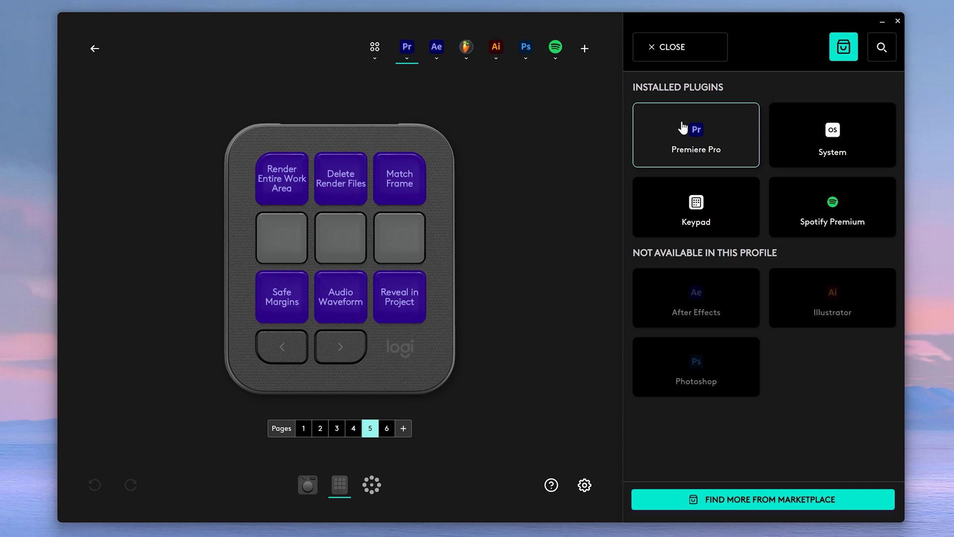
pyautogui.click(710, 133)
pyautogui.moveTo(897, 134)
pyautogui.mouseDown()
pyautogui.moveTo(897, 340)
pyautogui.moveTo(884, 452)
pyautogui.mouseUp()
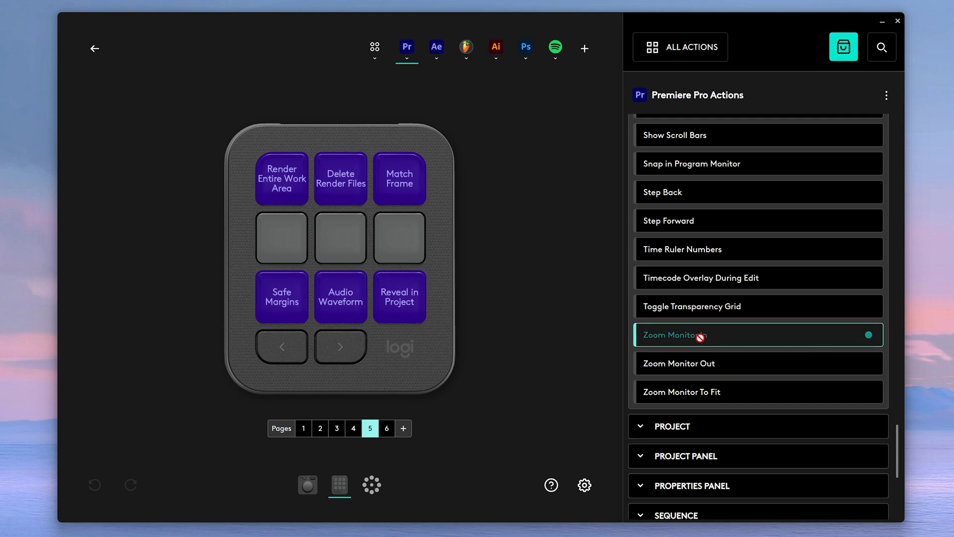
pyautogui.moveTo(715, 343); pyautogui.dragTo(295, 247)
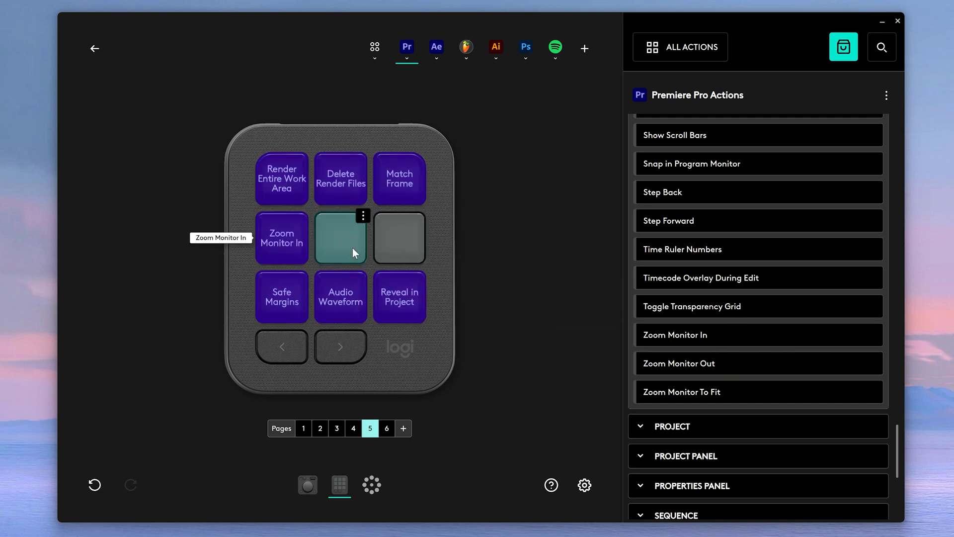
pyautogui.moveTo(698, 369); pyautogui.dragTo(403, 246)
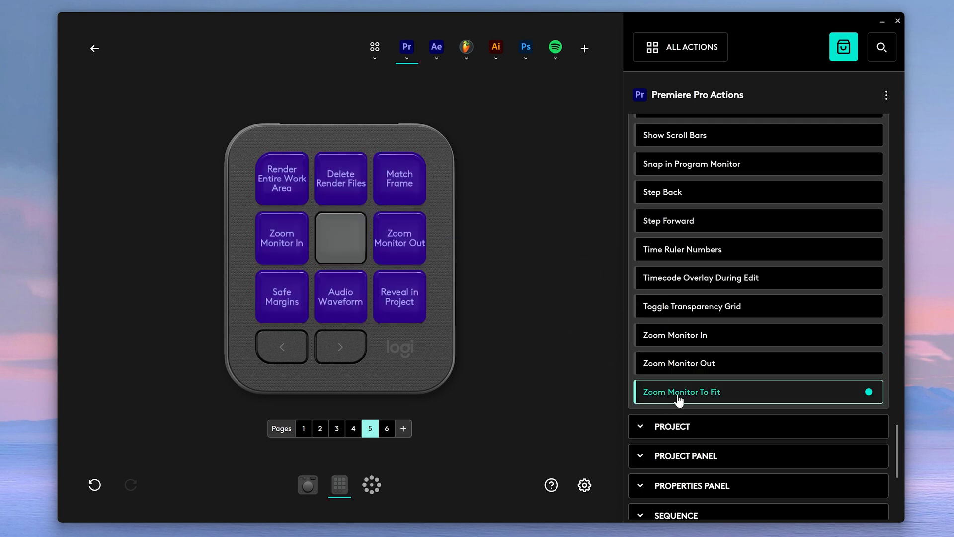
pyautogui.moveTo(687, 392)
pyautogui.mouseDown()
pyautogui.moveTo(458, 279)
pyautogui.moveTo(345, 241)
pyautogui.mouseUp()
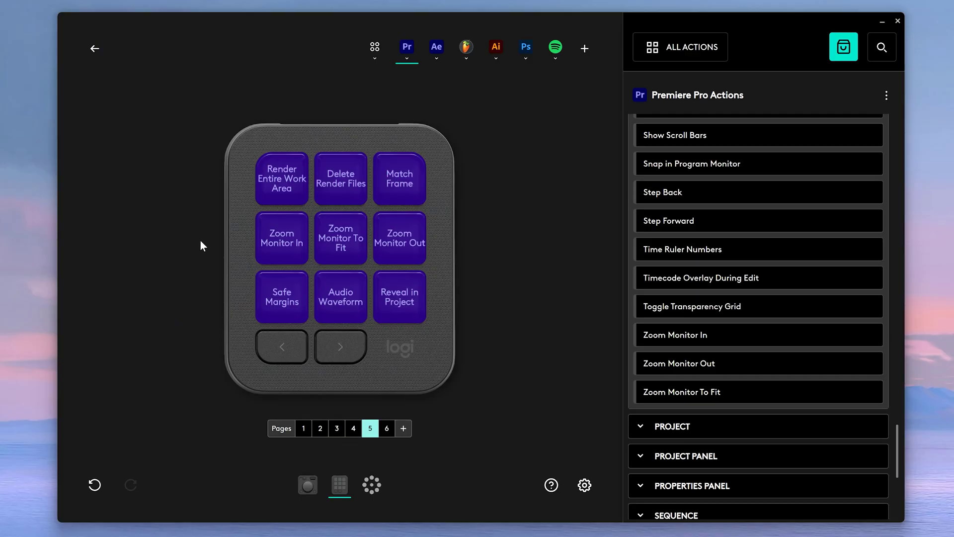
# Give the Zoom Monitor In key a bright green background and black label text.
pyautogui.moveTo(281, 238)
pyautogui.click(305, 220)
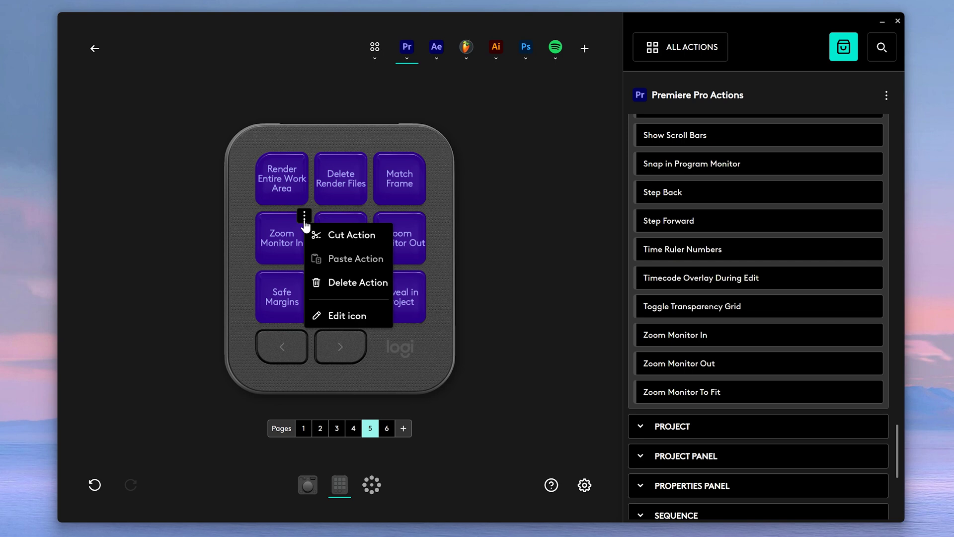
pyautogui.click(337, 317)
pyautogui.click(740, 134)
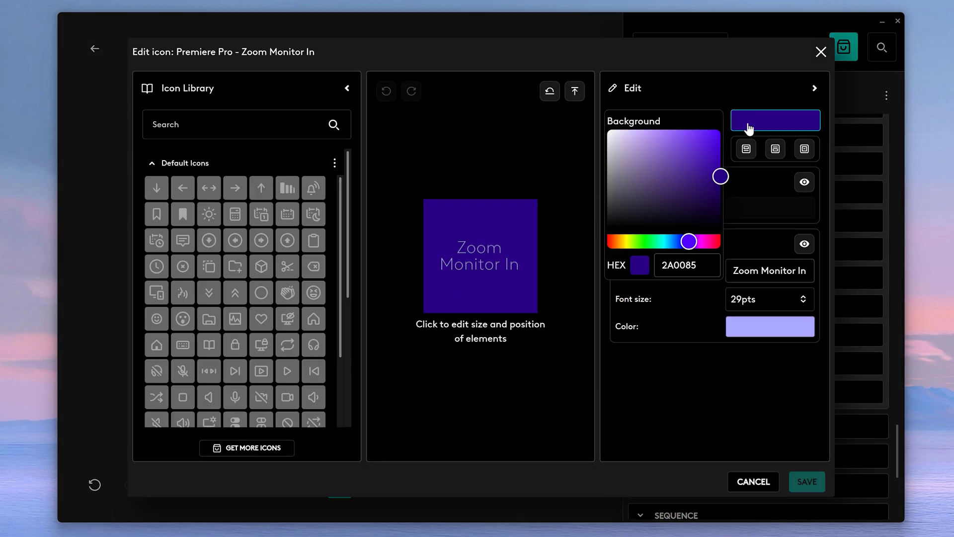
pyautogui.moveTo(691, 241); pyautogui.dragTo(650, 240)
pyautogui.click(721, 136)
pyautogui.click(738, 192)
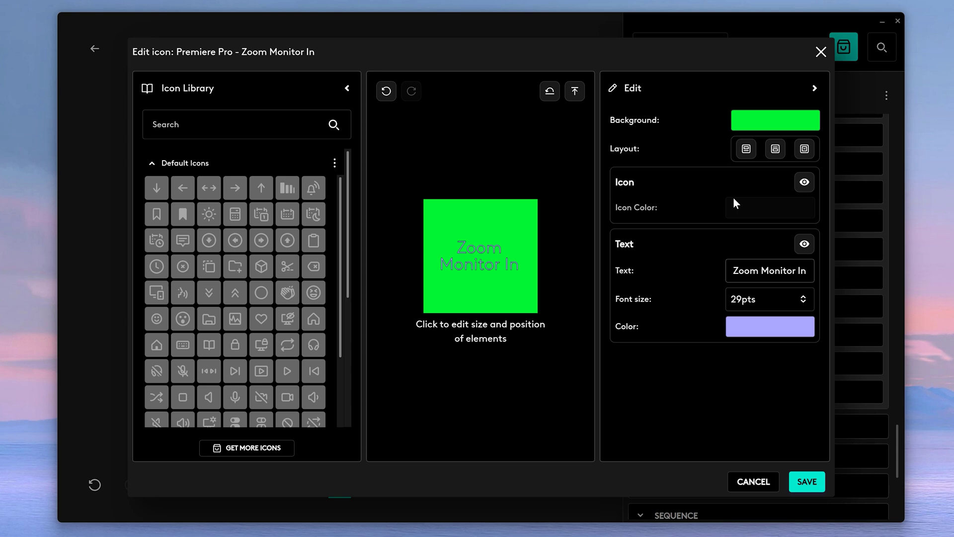
pyautogui.click(743, 330)
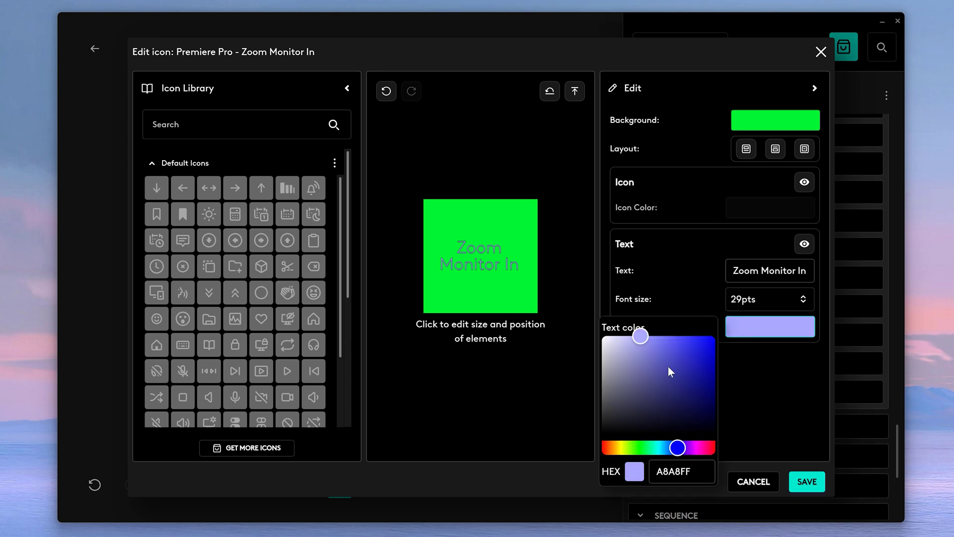
pyautogui.moveTo(622, 439); pyautogui.dragTo(608, 449)
pyautogui.click(755, 376)
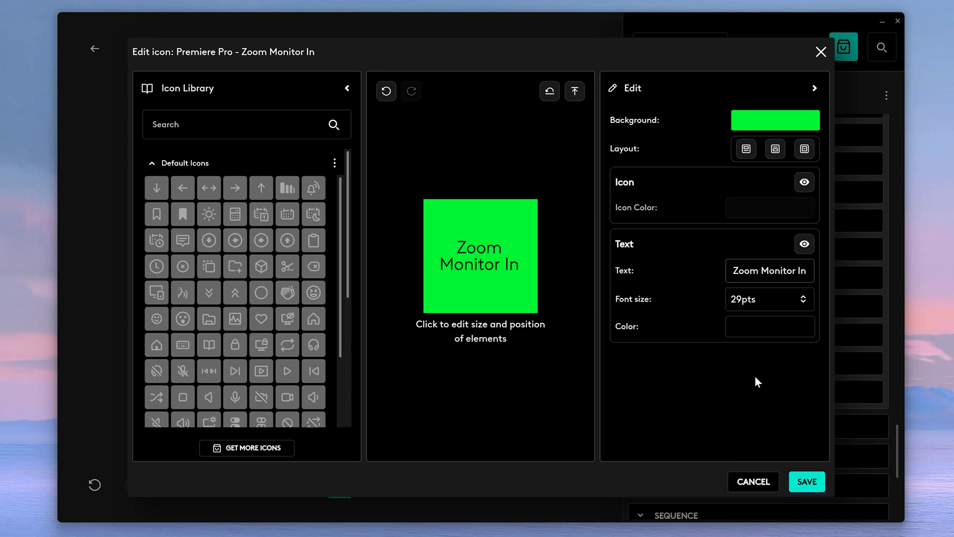
# Delete 'Monitor' from the label so it reads Zoom In, and save.
pyautogui.moveTo(762, 270); pyautogui.dragTo(781, 270)
pyautogui.press('BackSpace')
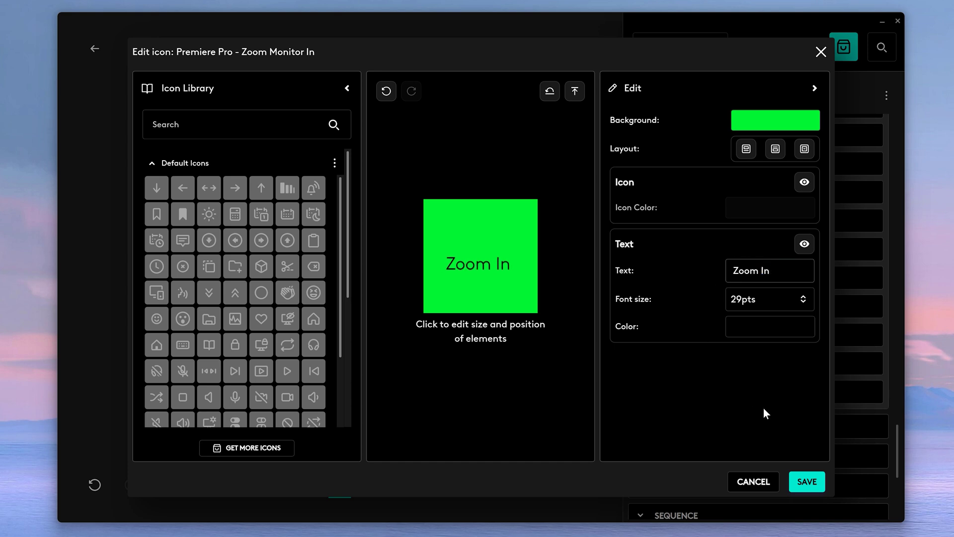
pyautogui.click(803, 479)
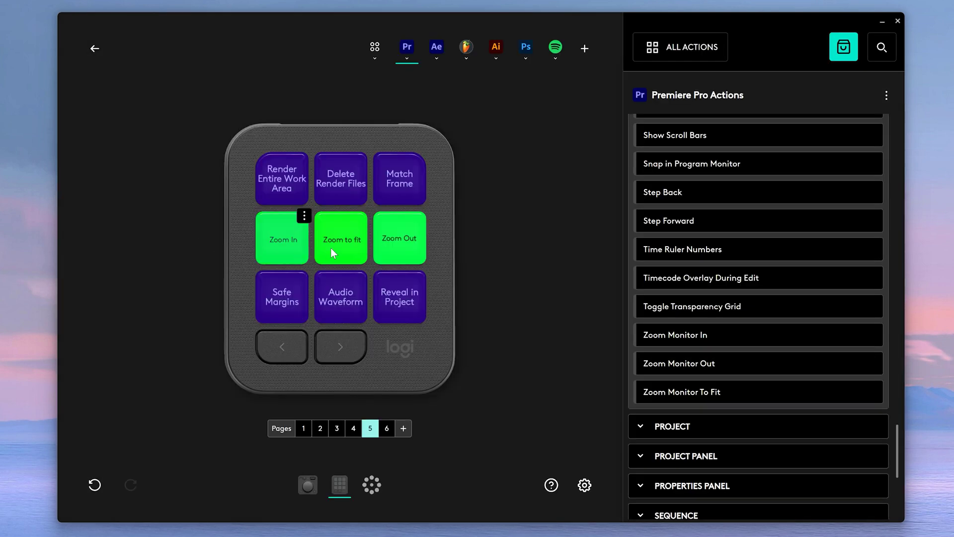
# Add the zoom-in magnifier icon to the Zoom In key and resize it.
pyautogui.click(279, 244)
pyautogui.click(357, 254)
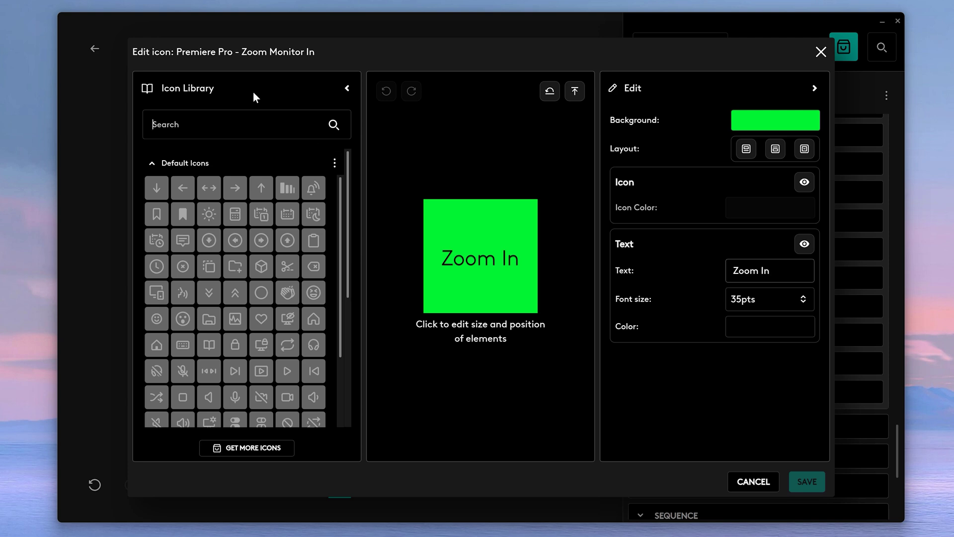
pyautogui.write('zoom')
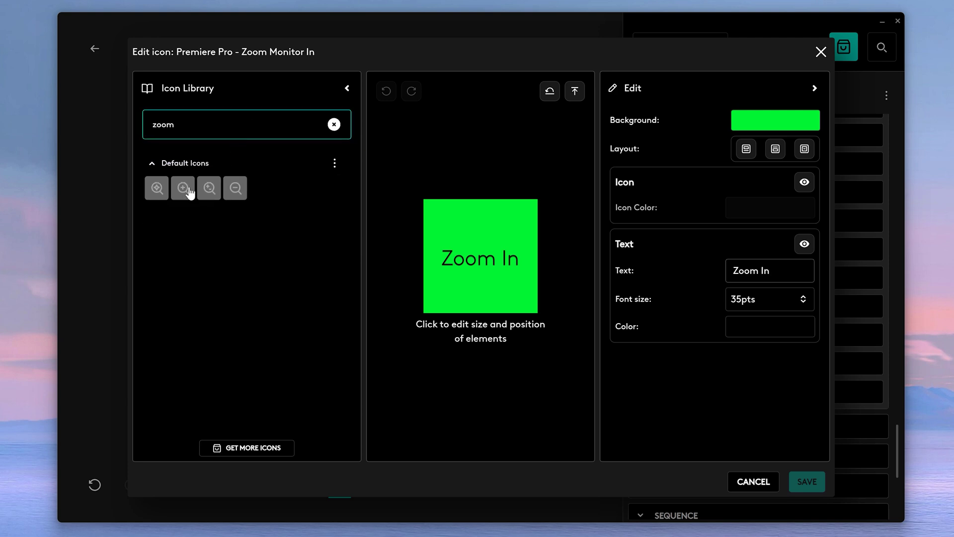
pyautogui.click(184, 189)
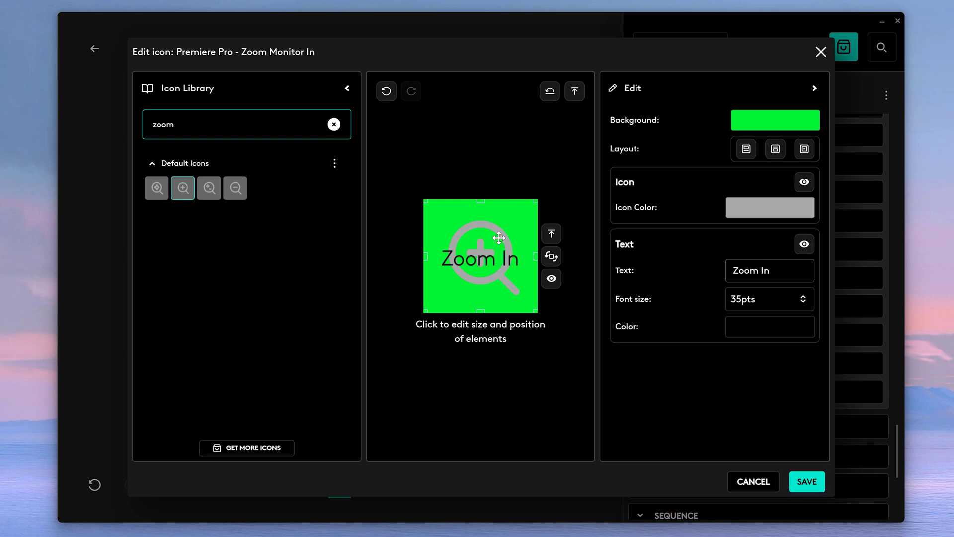
pyautogui.moveTo(500, 237); pyautogui.dragTo(512, 244)
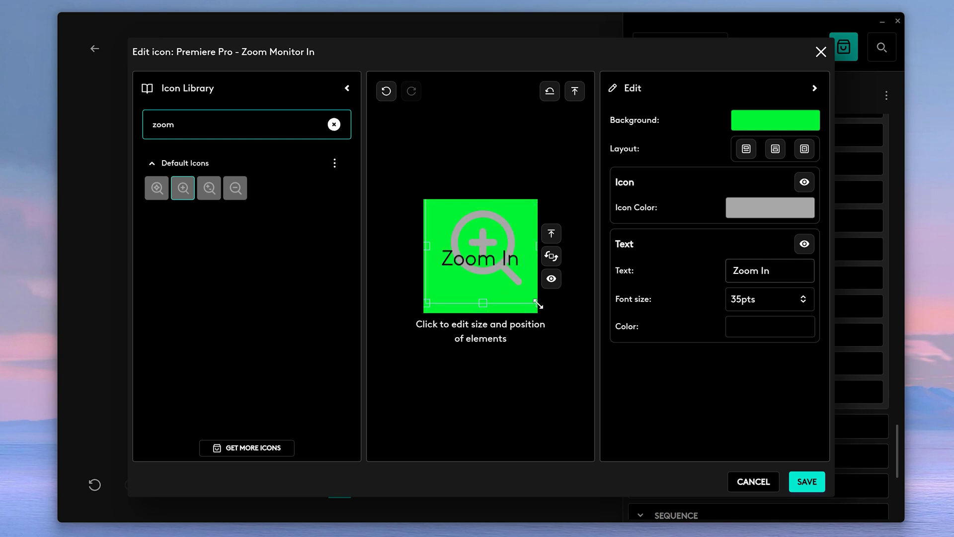
pyautogui.moveTo(538, 304); pyautogui.dragTo(504, 257)
# Lower the Zoom In label and colour the magnifier icon black (000000).
pyautogui.moveTo(443, 255); pyautogui.dragTo(443, 274)
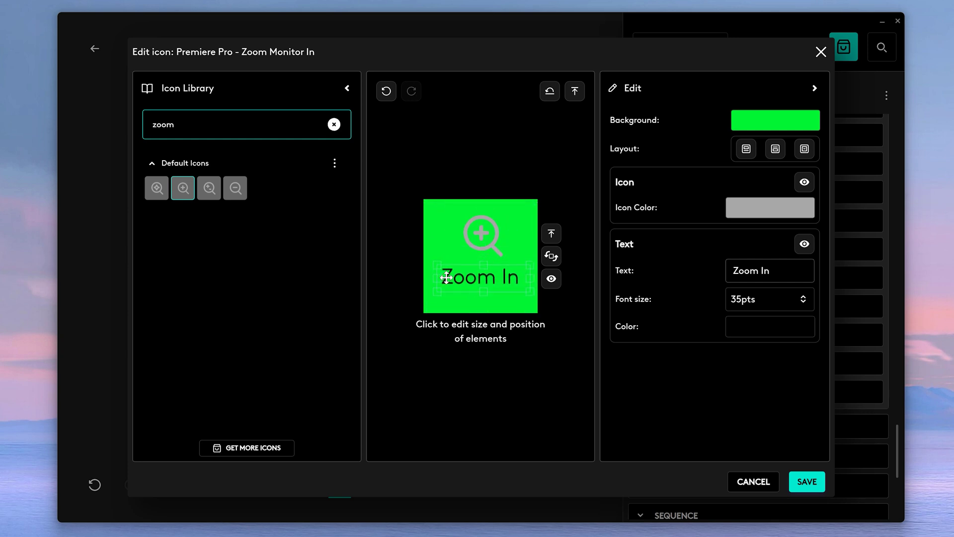
pyautogui.click(475, 238)
pyautogui.click(771, 208)
pyautogui.moveTo(650, 264); pyautogui.dragTo(576, 325)
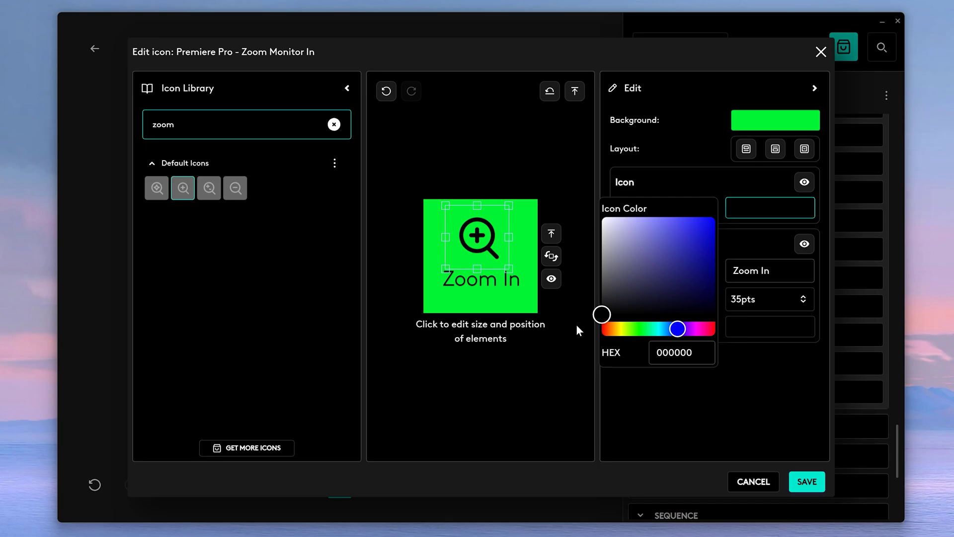
pyautogui.click(741, 400)
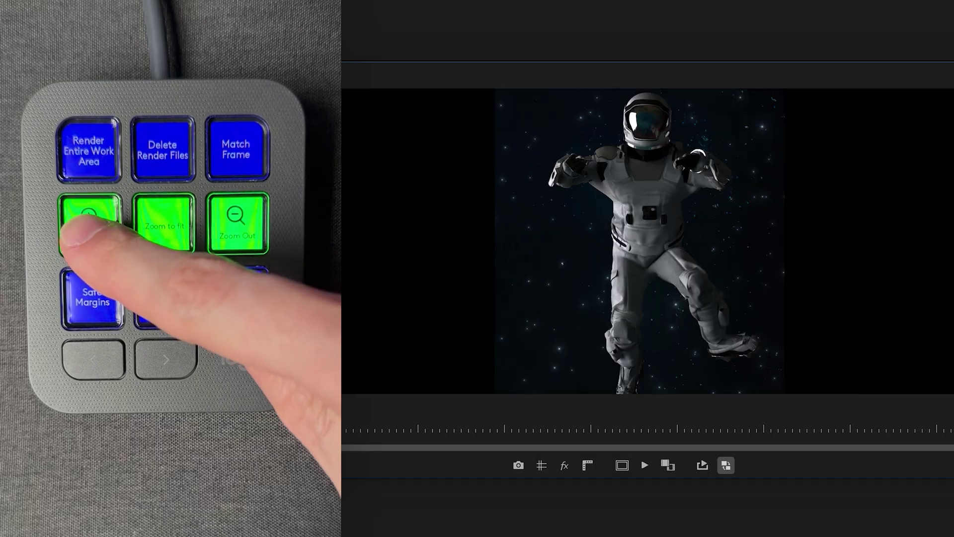
# Zoom the Program Monitor in, out, to fit, then in again on the astronaut.
pyautogui.press('=')
pyautogui.press('-')
pyautogui.press('-')
pyautogui.press('-')
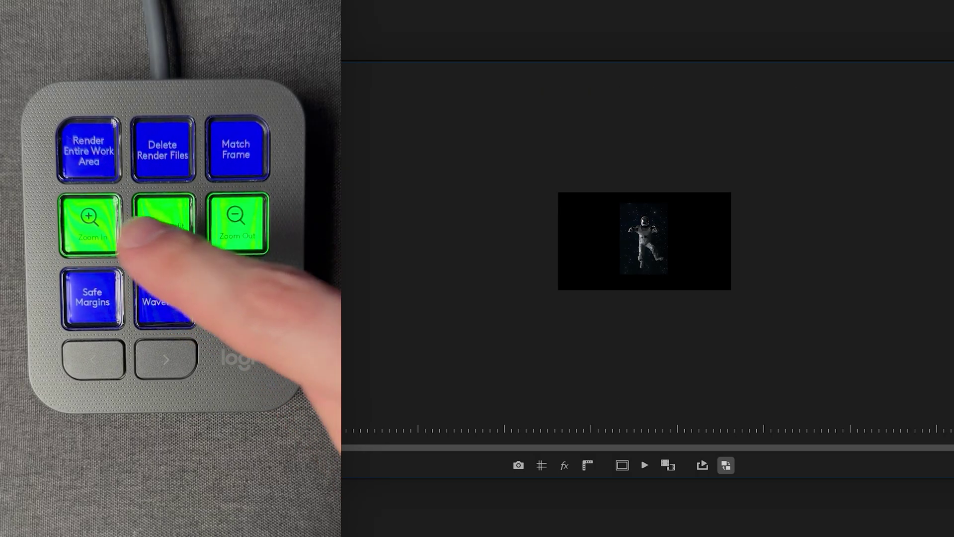
pyautogui.hotkey('shift', 'z')
pyautogui.press('=')
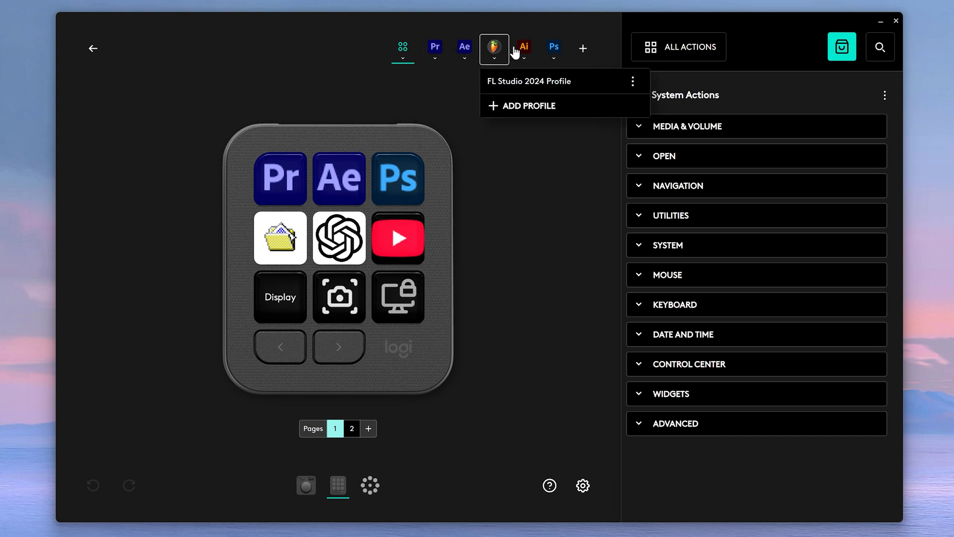
pyautogui.moveTo(554, 48)
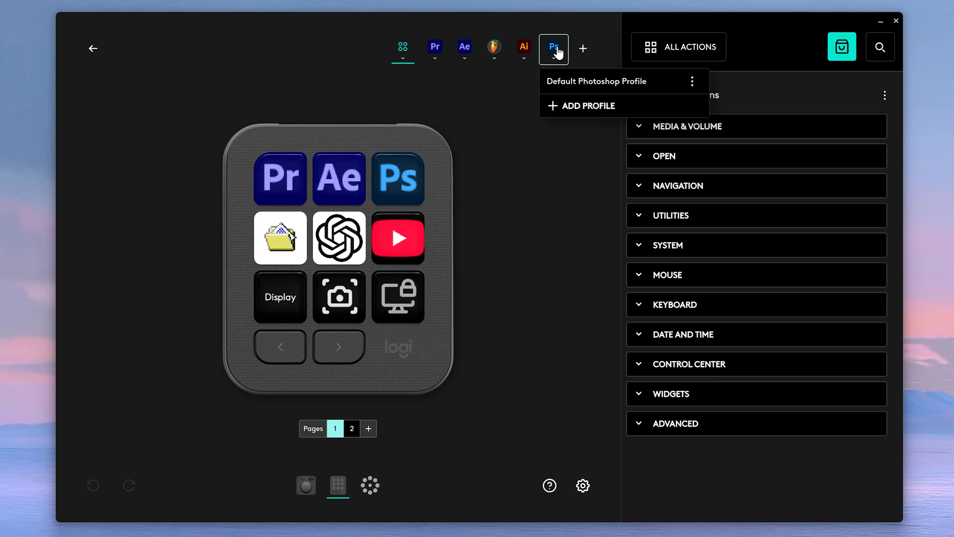
# Add a Spotify application profile for the keypad, starting blank, and save it.
pyautogui.click(582, 51)
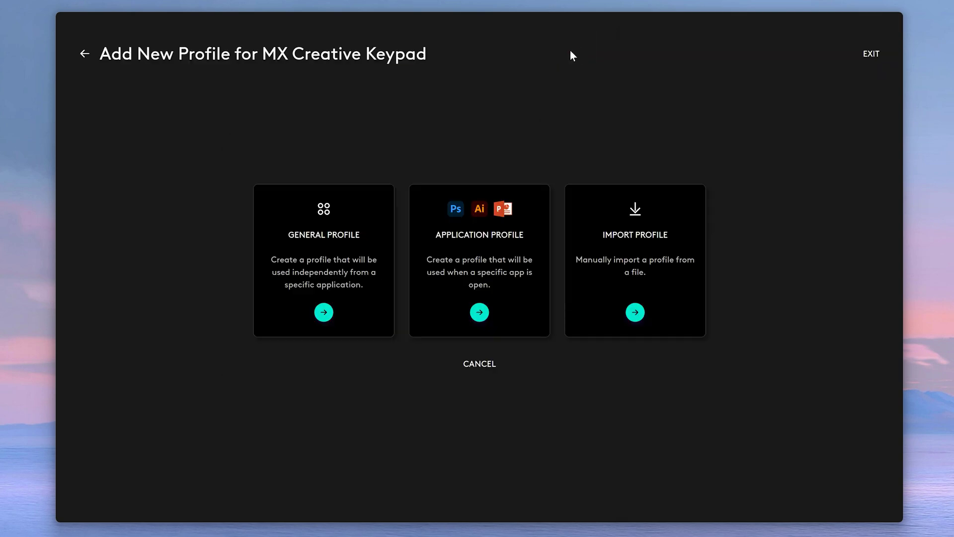
pyautogui.click(505, 195)
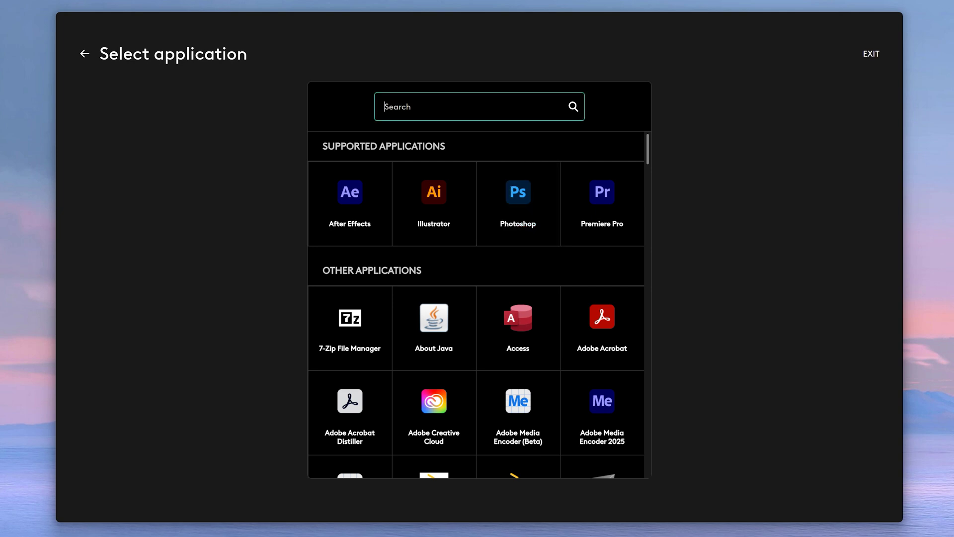
pyautogui.write('S')
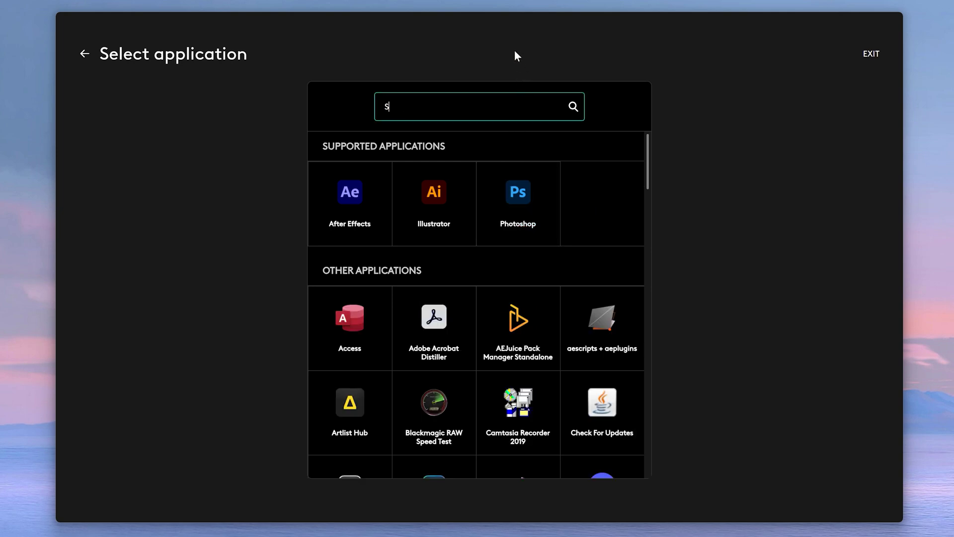
pyautogui.write('po')
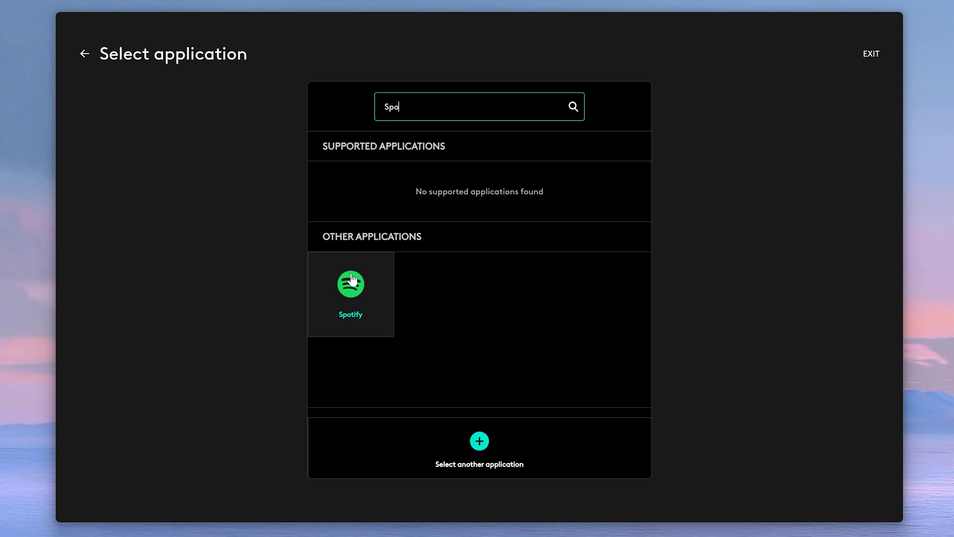
pyautogui.click(339, 280)
pyautogui.click(264, 463)
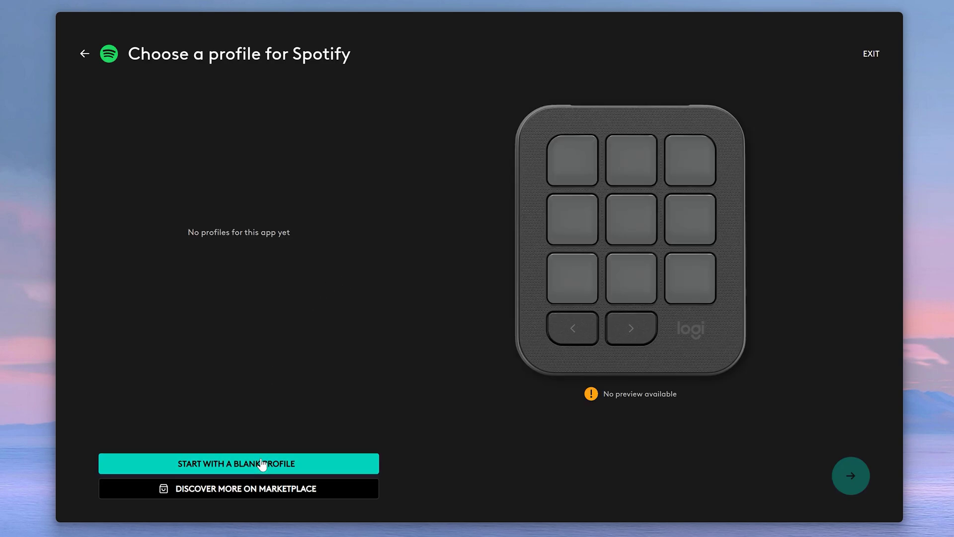
pyautogui.write('Spotify - Tymon')
pyautogui.click(520, 316)
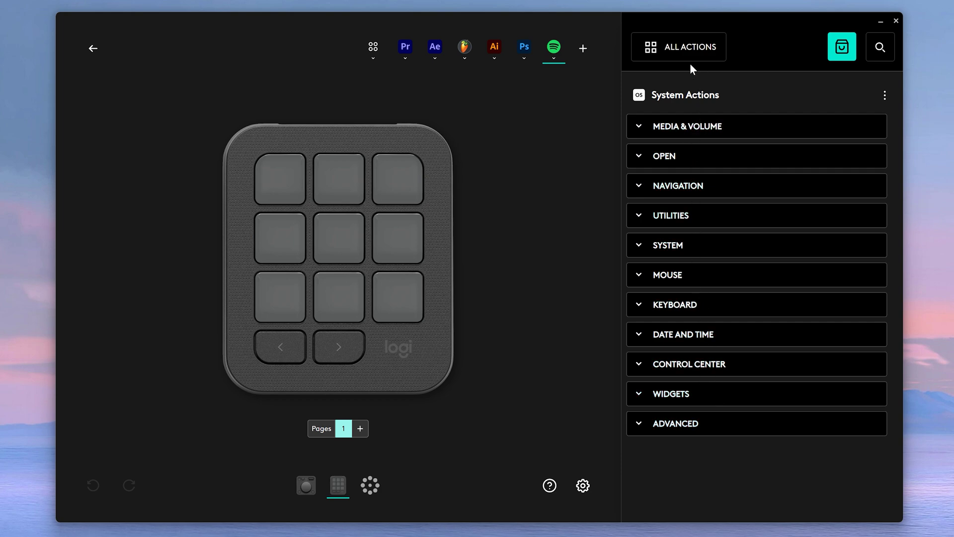
# Assign a Start Playlist action from Spotify Premium to the middle key.
pyautogui.click(686, 47)
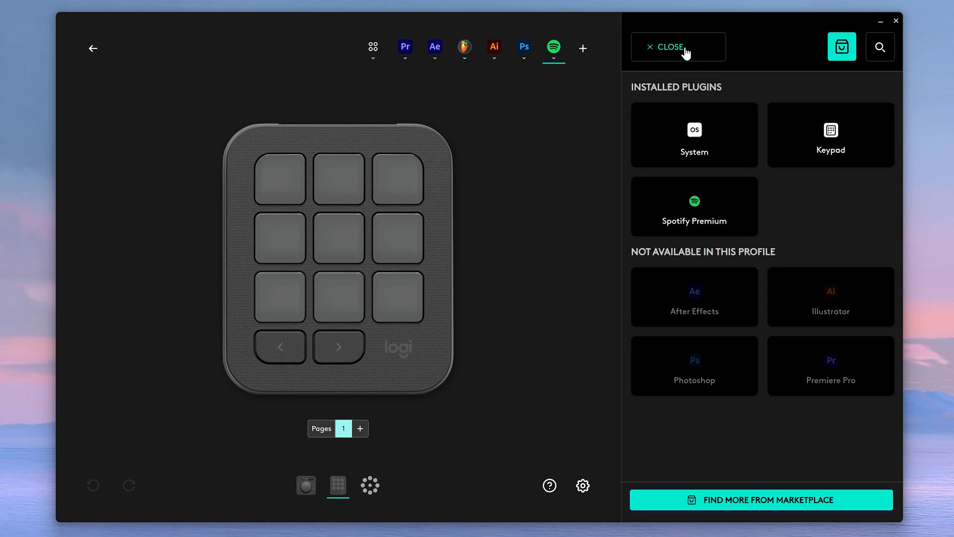
pyautogui.click(714, 214)
pyautogui.moveTo(684, 277)
pyautogui.mouseDown()
pyautogui.moveTo(340, 241)
pyautogui.moveTo(349, 253)
pyautogui.mouseUp()
# Assign Playback's Next Track action to the bottom-right key.
pyautogui.click(639, 215)
pyautogui.click(666, 158)
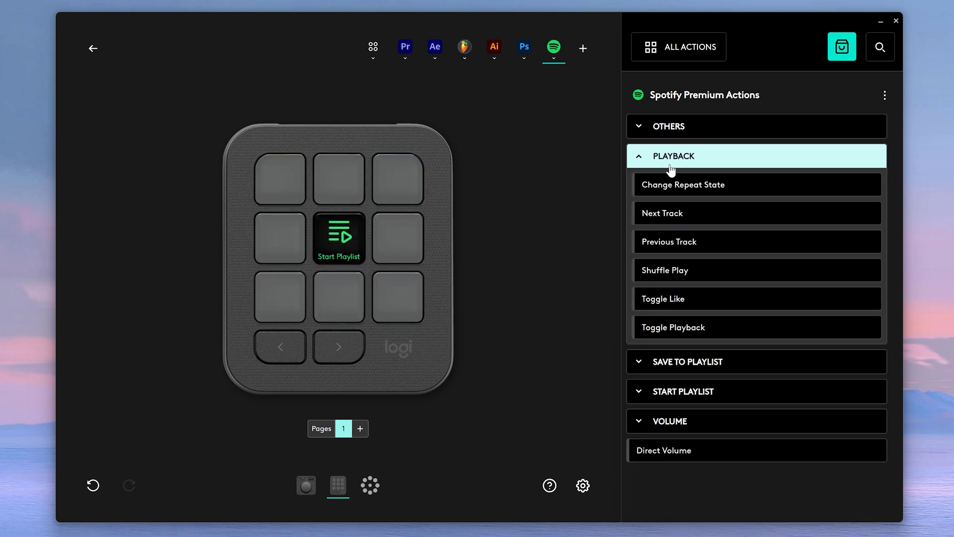
pyautogui.moveTo(669, 215)
pyautogui.mouseDown()
pyautogui.moveTo(472, 264)
pyautogui.moveTo(404, 303)
pyautogui.mouseUp()
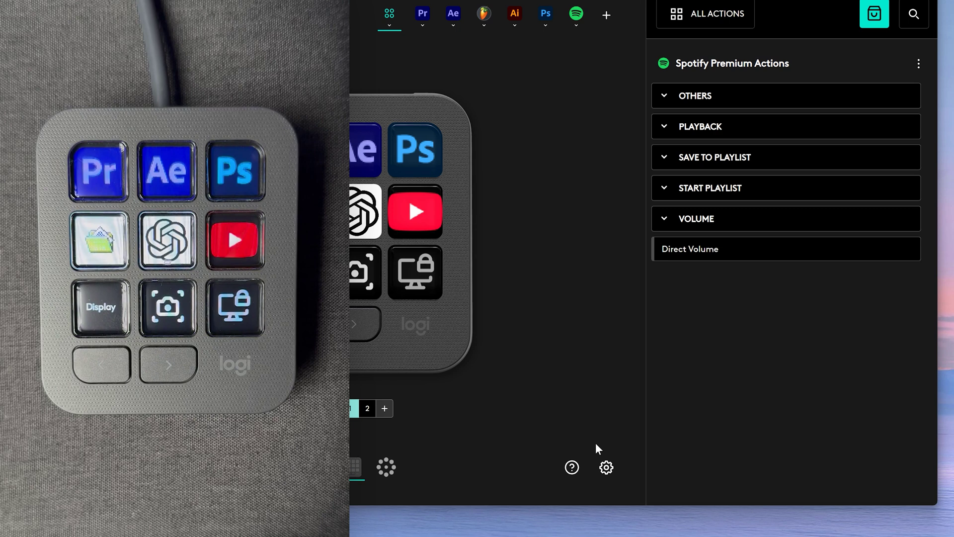
# Check the Adapt to App setting, then display keypad page 2 with its volume and track keys.
pyautogui.click(606, 468)
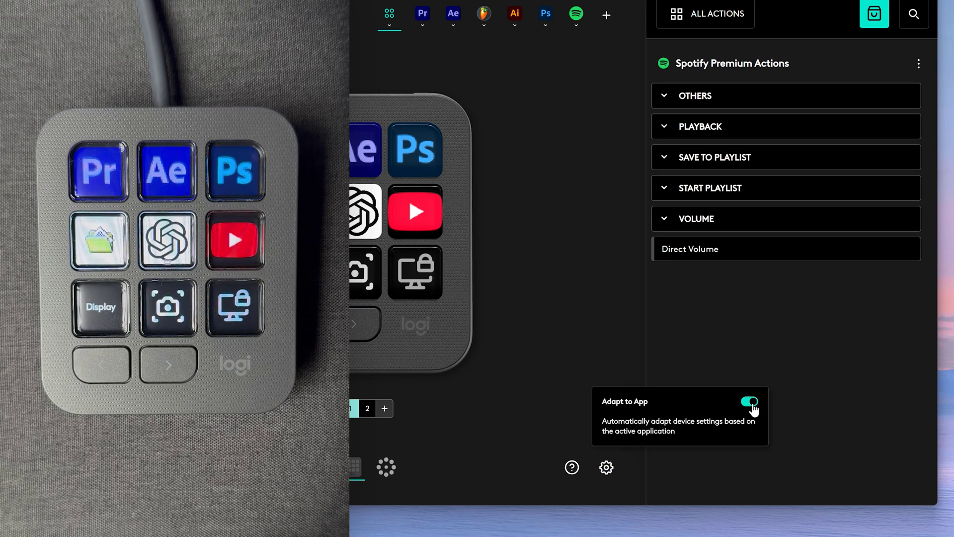
pyautogui.click(807, 406)
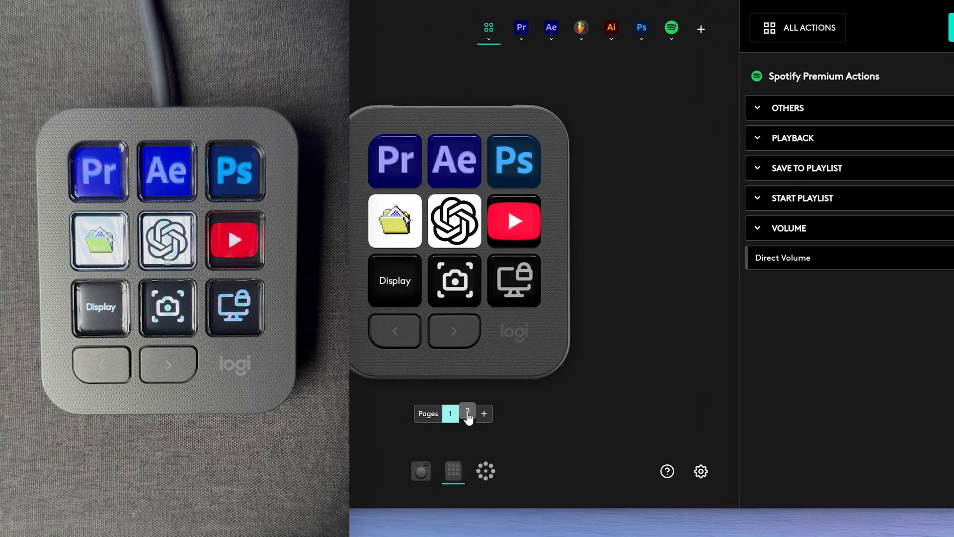
pyautogui.click(467, 414)
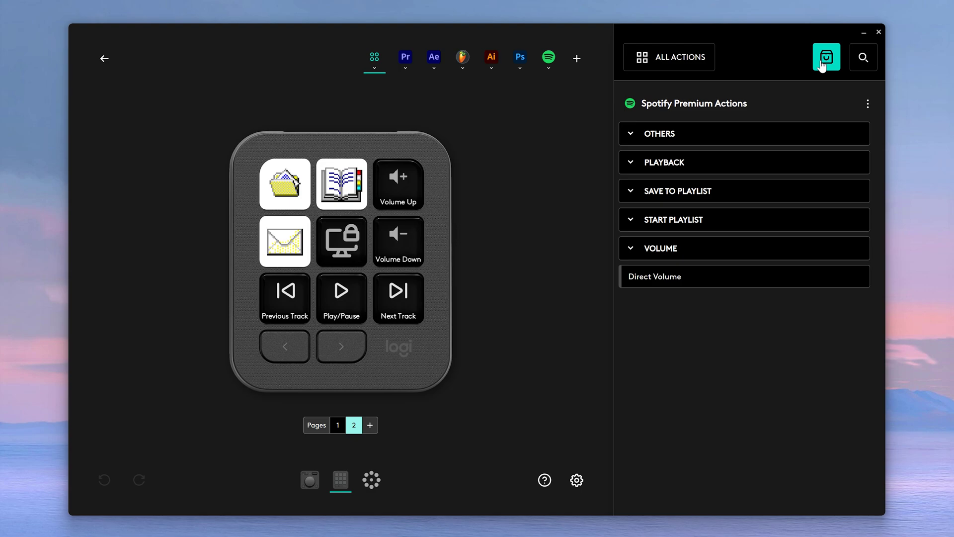
# Open the Logi Marketplace to view the installed Windows 98 SE Sample Pack of 50 icons.
pyautogui.click(823, 65)
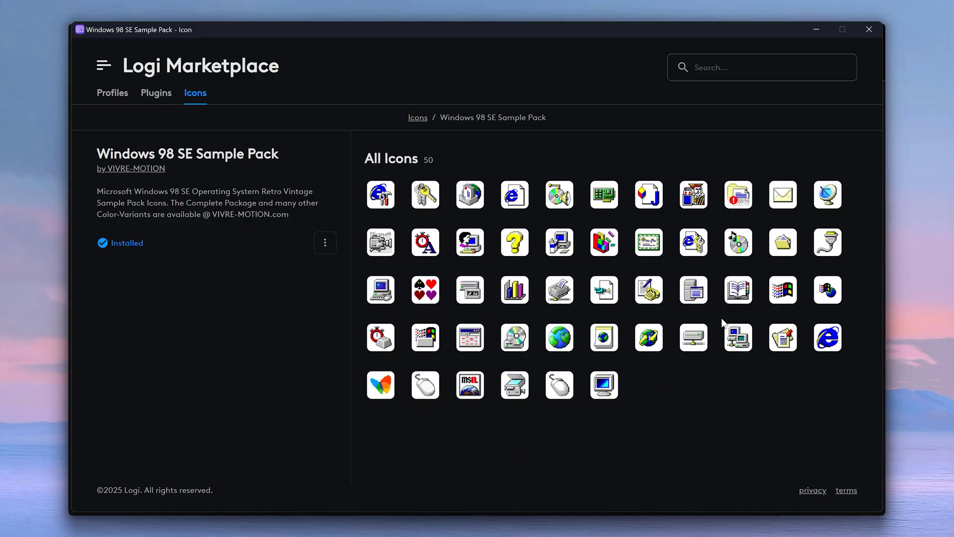
# Browse the marketplace plugin cards, then view the Photoshop, Premiere Pro and Lightroom Classic profiles.
pyautogui.click(170, 99)
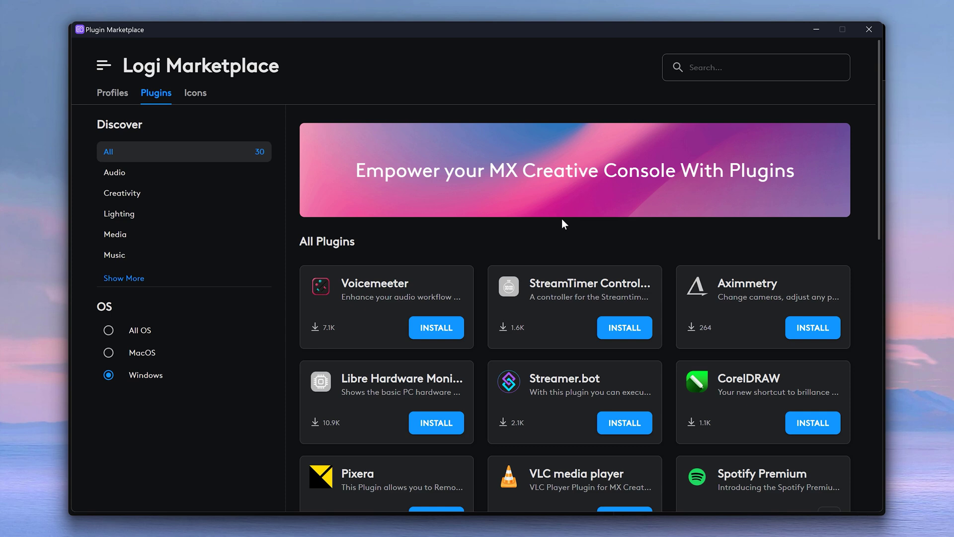
pyautogui.moveTo(877, 130)
pyautogui.mouseDown()
pyautogui.moveTo(883, 302)
pyautogui.moveTo(886, 137)
pyautogui.mouseUp()
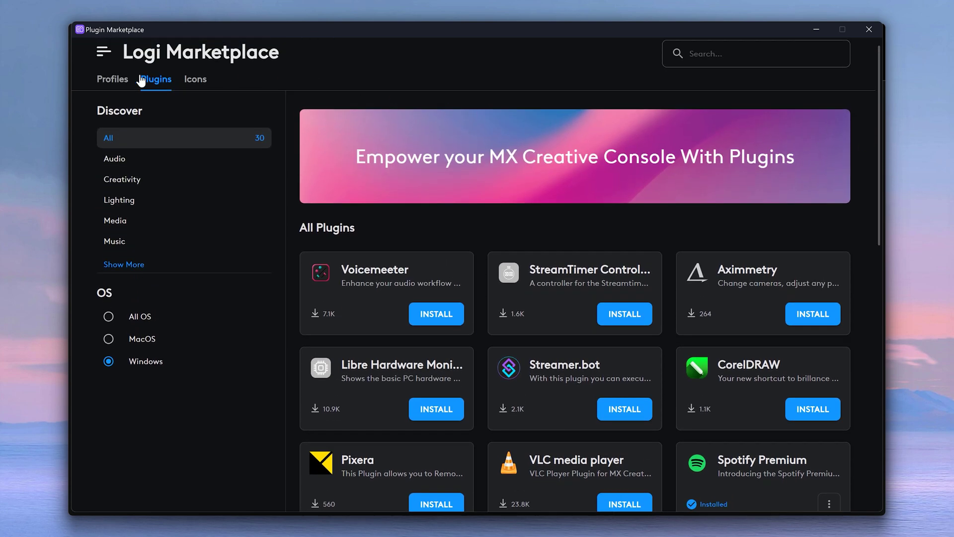
pyautogui.click(124, 79)
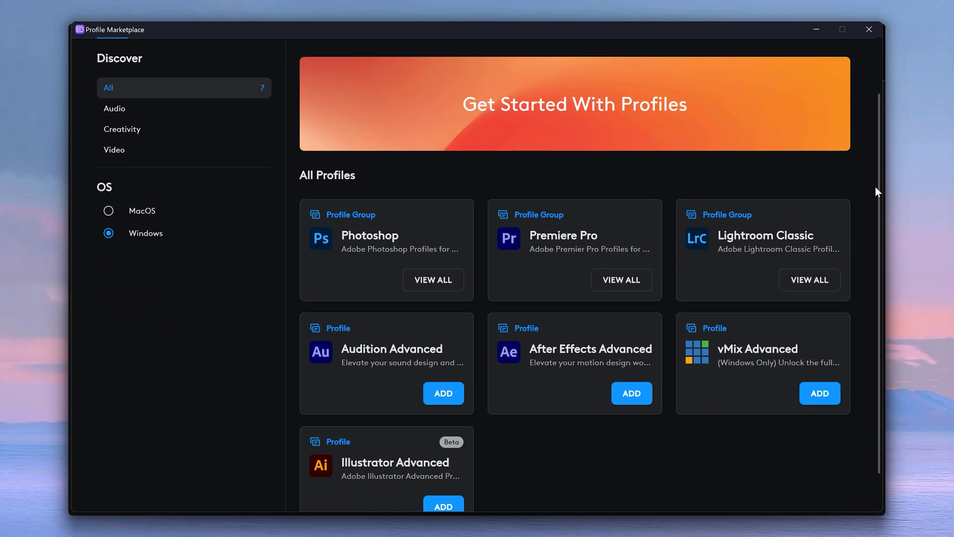